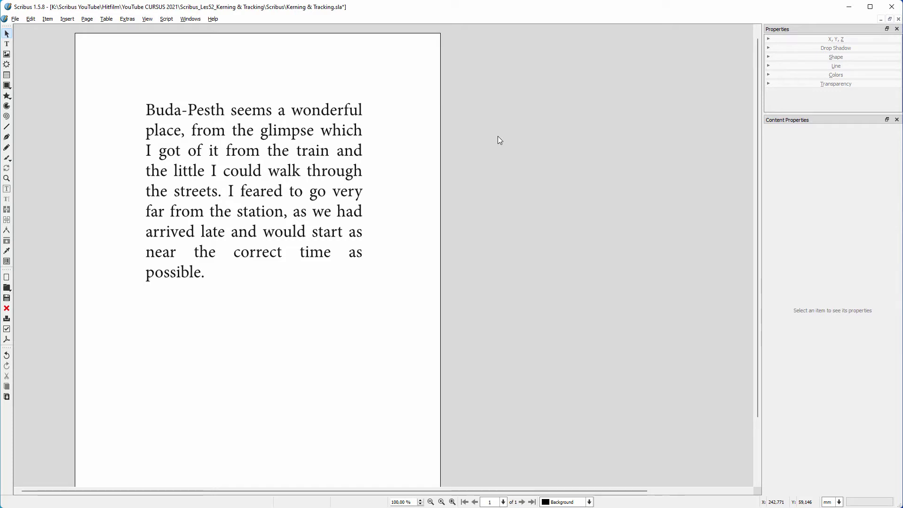
# Select the paragraph's text frame and apply Extras > Hyphenate Text so 'possible' breaks as possi-ble.
pyautogui.click(271, 145)
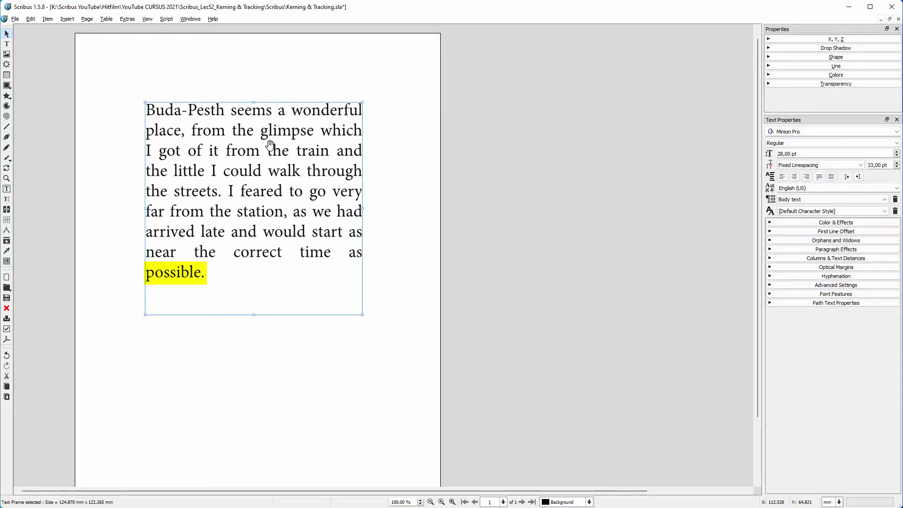
pyautogui.click(129, 19)
pyautogui.click(141, 31)
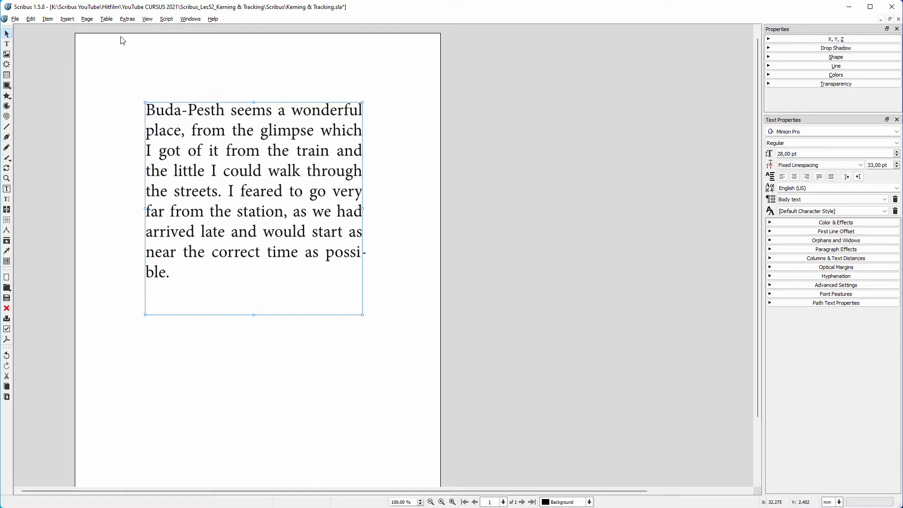
# Apply a narrower 70% minimum space width to the Body text paragraph style.
pyautogui.click(32, 20)
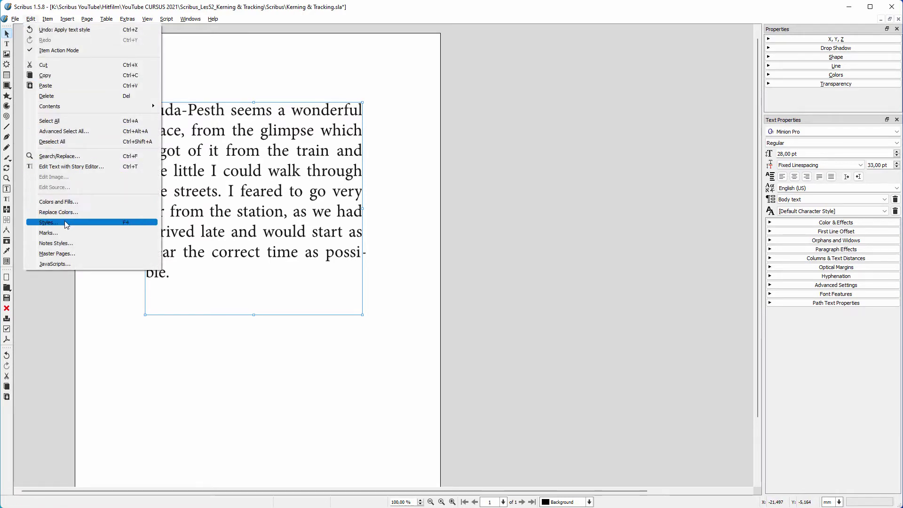
pyautogui.click(50, 222)
pyautogui.scroll(-1, 726, 296)
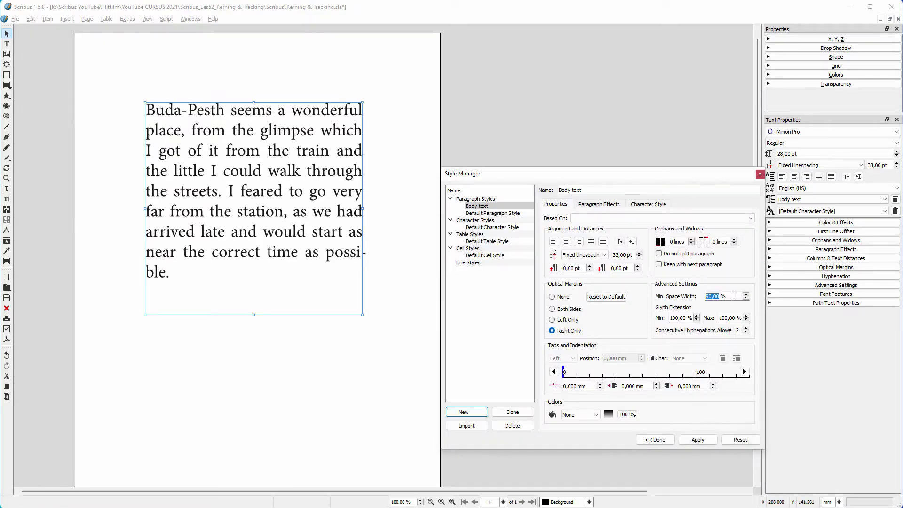
pyautogui.click(697, 439)
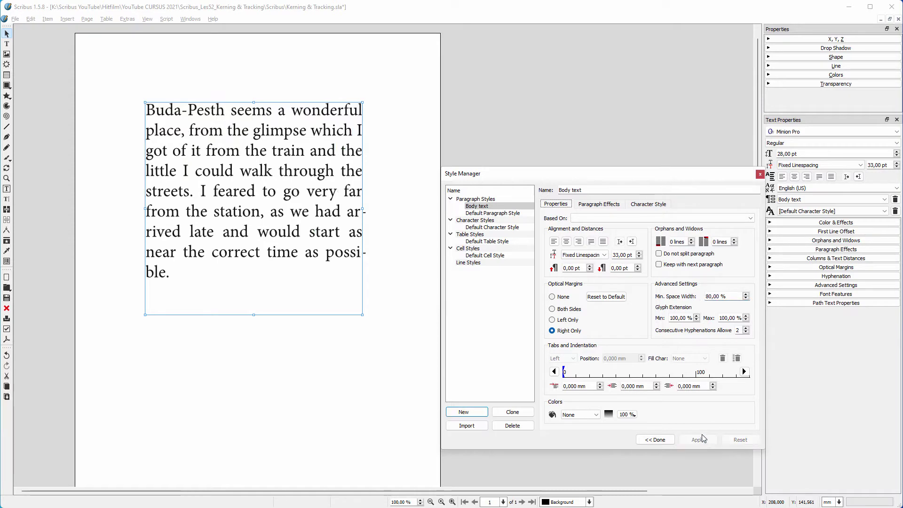
pyautogui.scroll(-1, 732, 304)
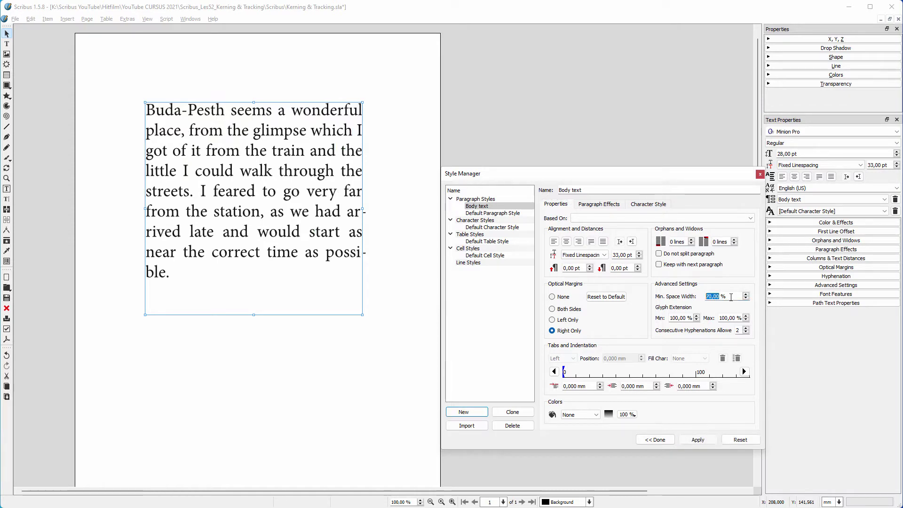
pyautogui.click(698, 440)
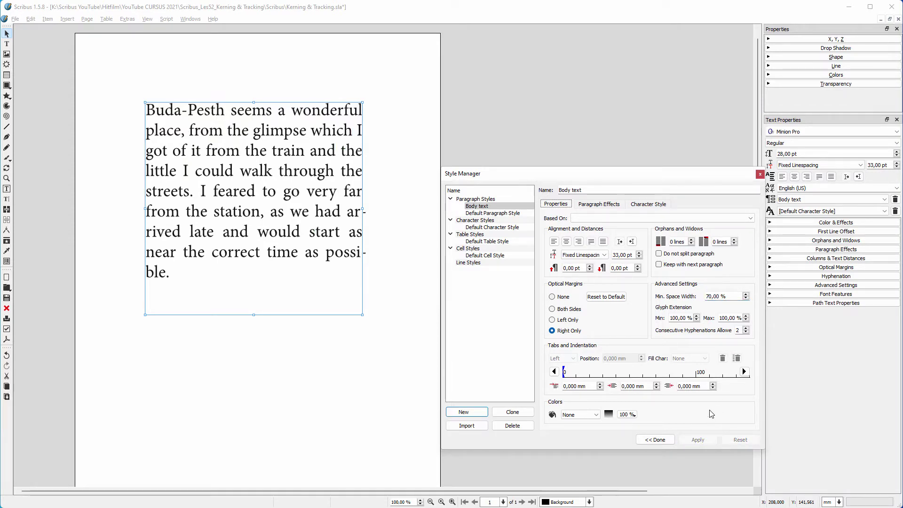
pyautogui.scroll(1, 730, 297)
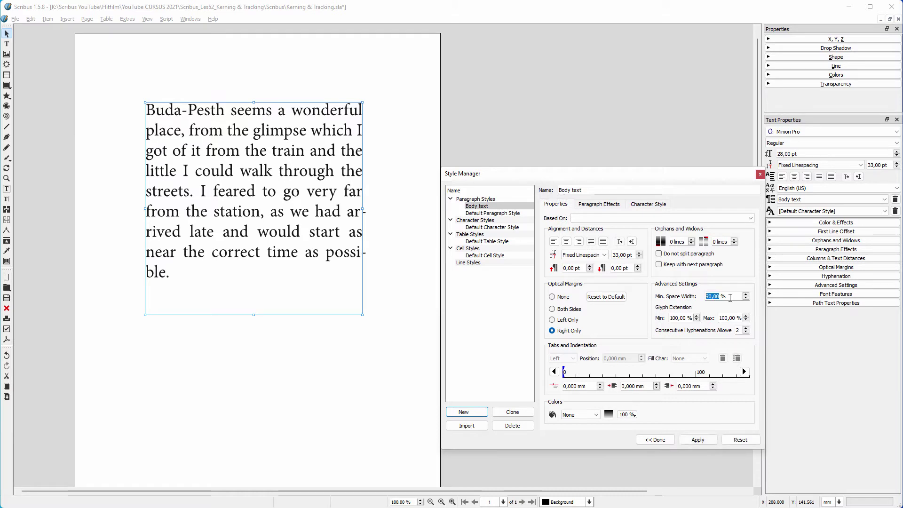
# Restore Body text's minimum space width to 100% and expand Advanced Settings in Text Properties.
pyautogui.click(698, 440)
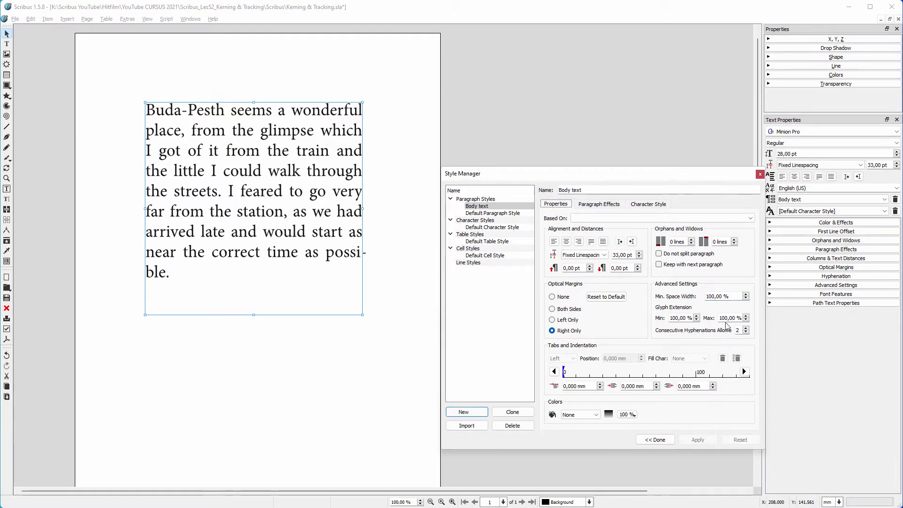
pyautogui.click(760, 176)
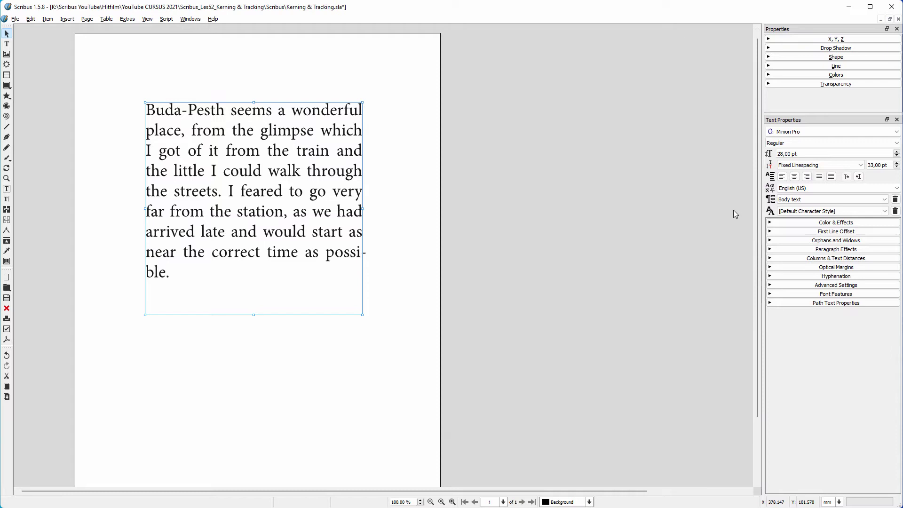
pyautogui.click(793, 286)
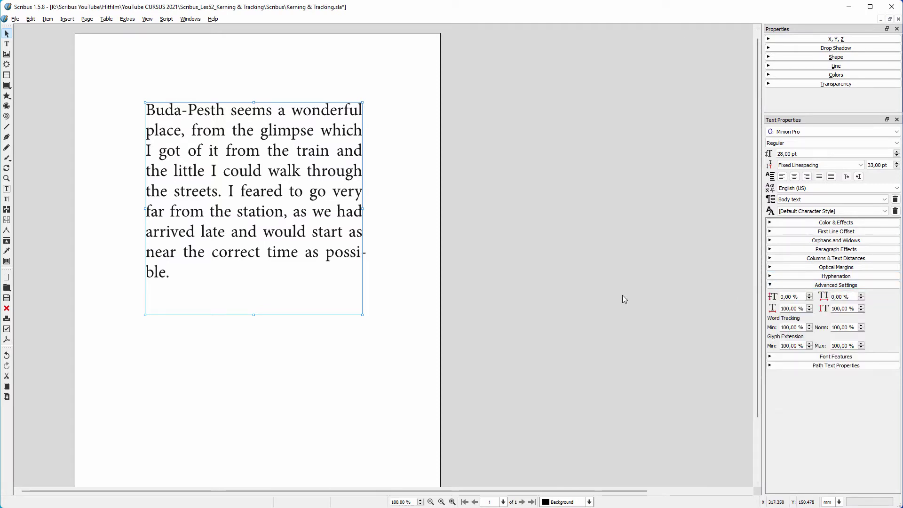
# Select the paragraph's last line, lower its Manual Tracking, then deselect the frame.
pyautogui.doubleClick(146, 252)
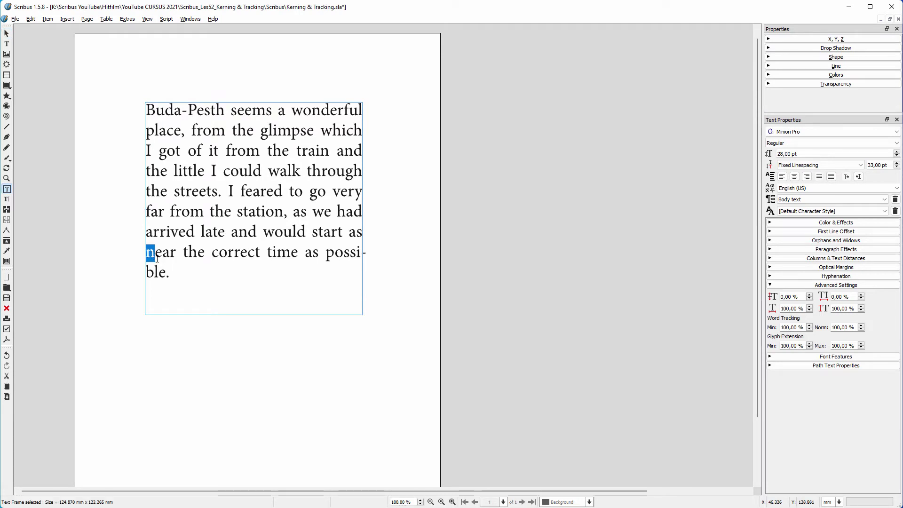
pyautogui.moveTo(146, 252); pyautogui.dragTo(169, 274)
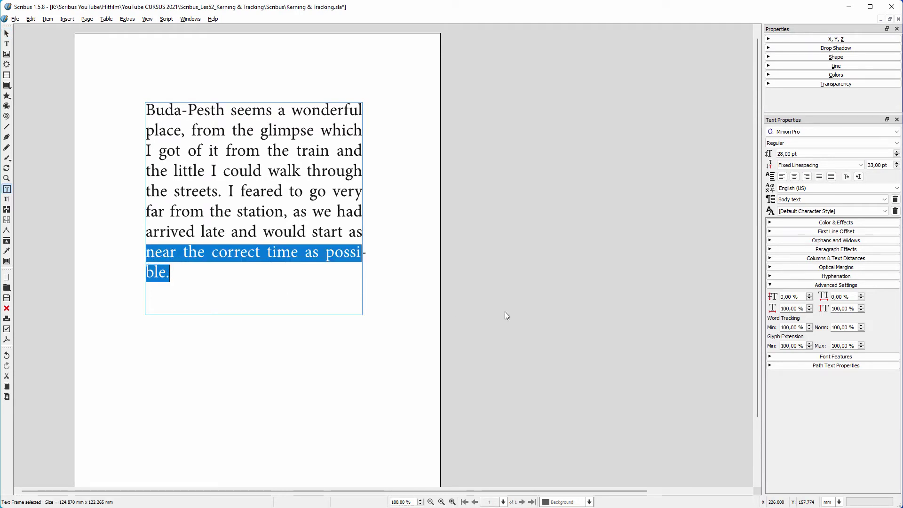
pyautogui.doubleClick(847, 296)
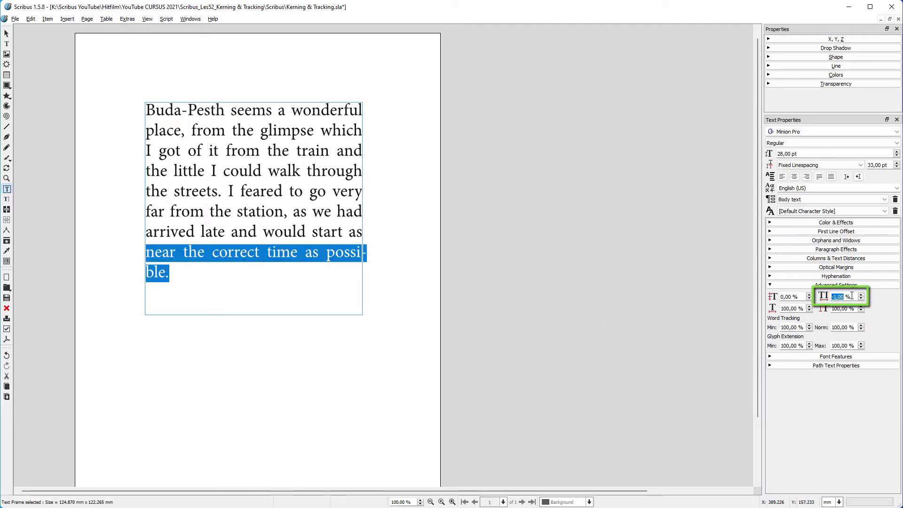
pyautogui.scroll(-1, 851, 296)
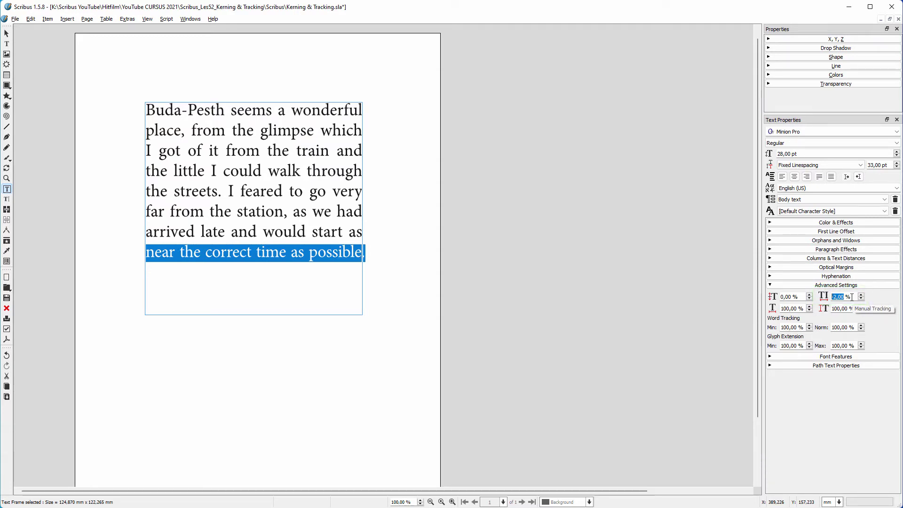
pyautogui.scroll(1, 852, 297)
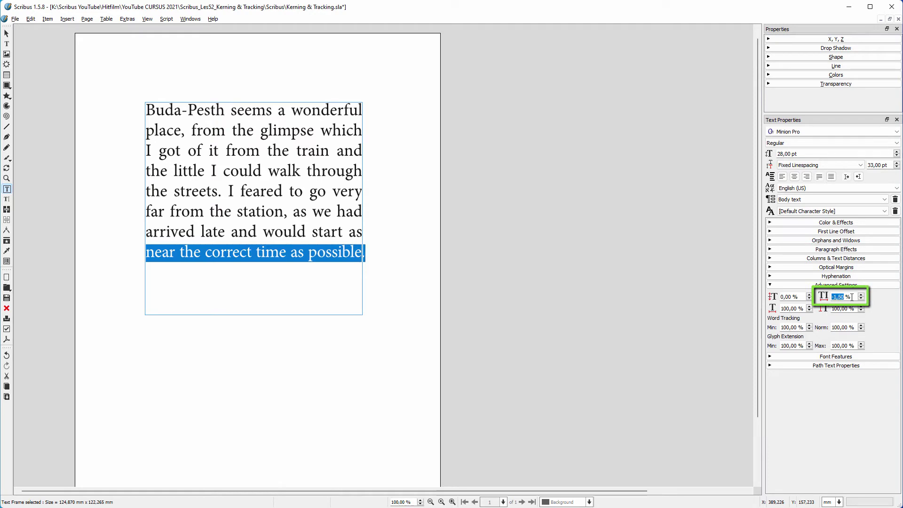
pyautogui.scroll(1, 851, 297)
pyautogui.scroll(-1, 851, 297)
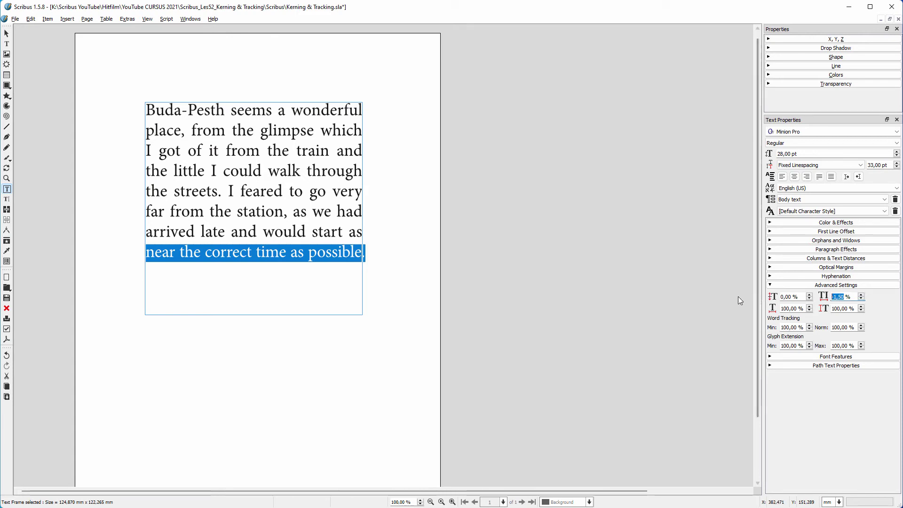
pyautogui.click(718, 300)
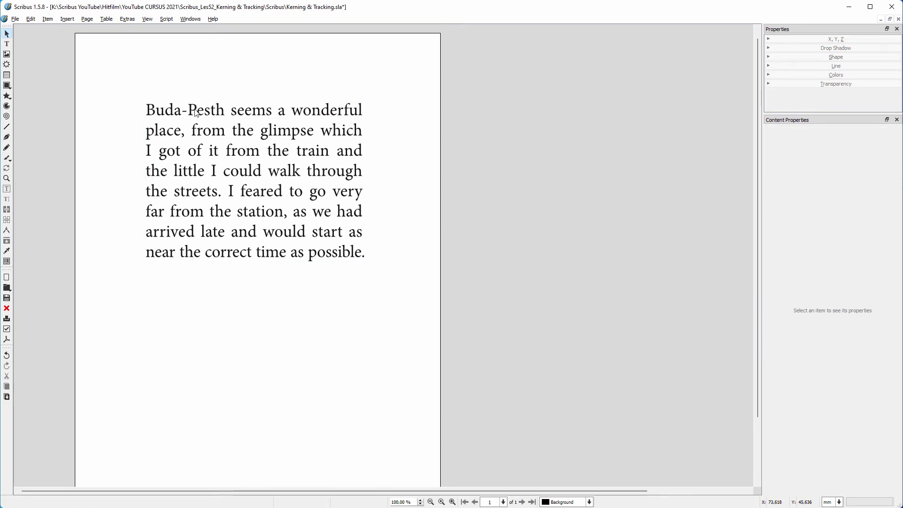
pyautogui.keyDown('ctrl'); pyautogui.scroll(1, 187, 109); pyautogui.keyUp('ctrl')
pyautogui.keyDown('ctrl'); pyautogui.scroll(1, 185, 107); pyautogui.keyUp('ctrl')
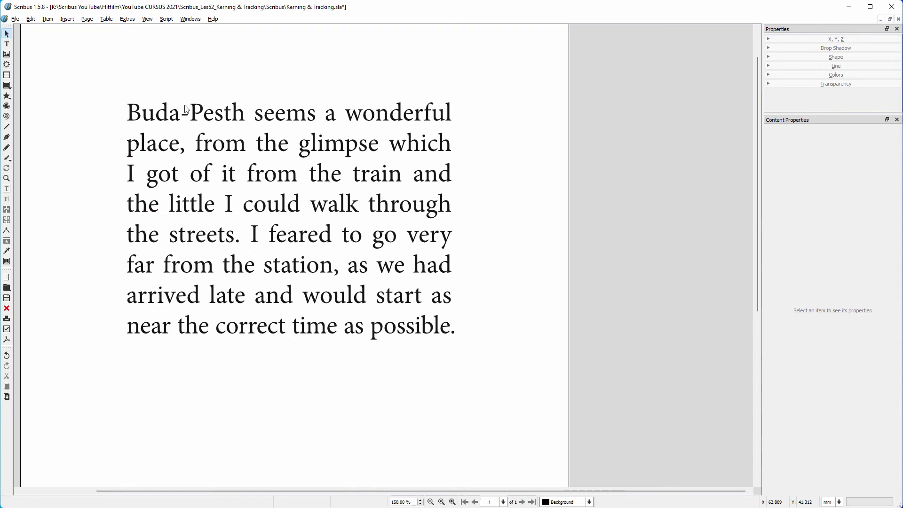
pyautogui.keyDown('ctrl'); pyautogui.scroll(1, 186, 108); pyautogui.keyUp('ctrl')
pyautogui.scroll(1, 185, 108)
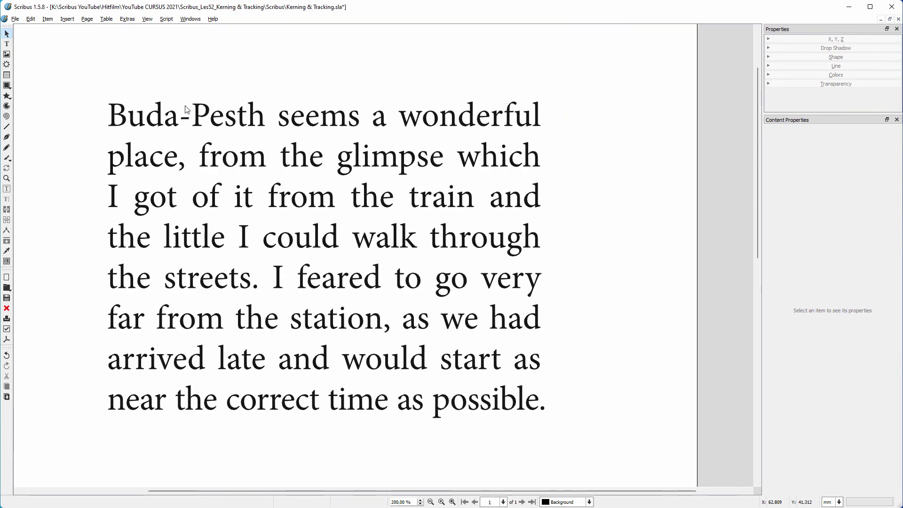
pyautogui.keyDown('ctrl'); pyautogui.scroll(1, 186, 109); pyautogui.keyUp('ctrl')
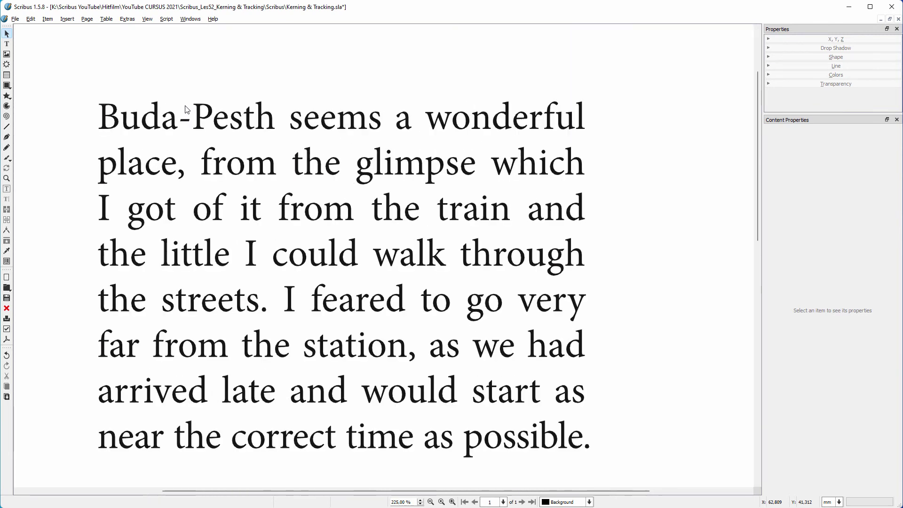
pyautogui.click(212, 128)
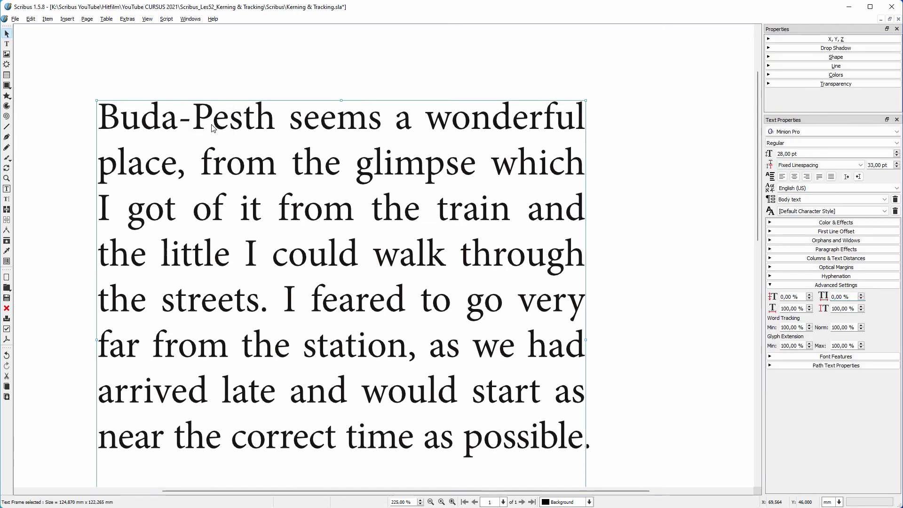
pyautogui.doubleClick(211, 128)
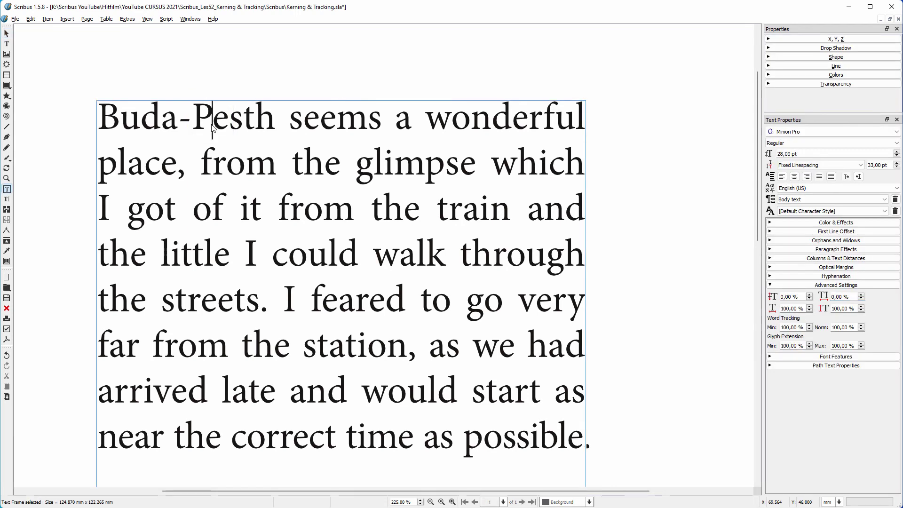
pyautogui.doubleClick(846, 297)
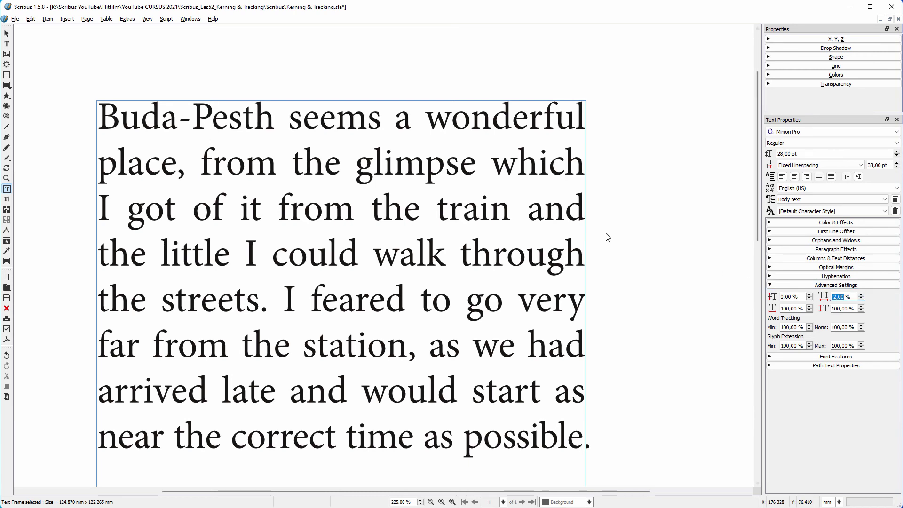
pyautogui.click(252, 82)
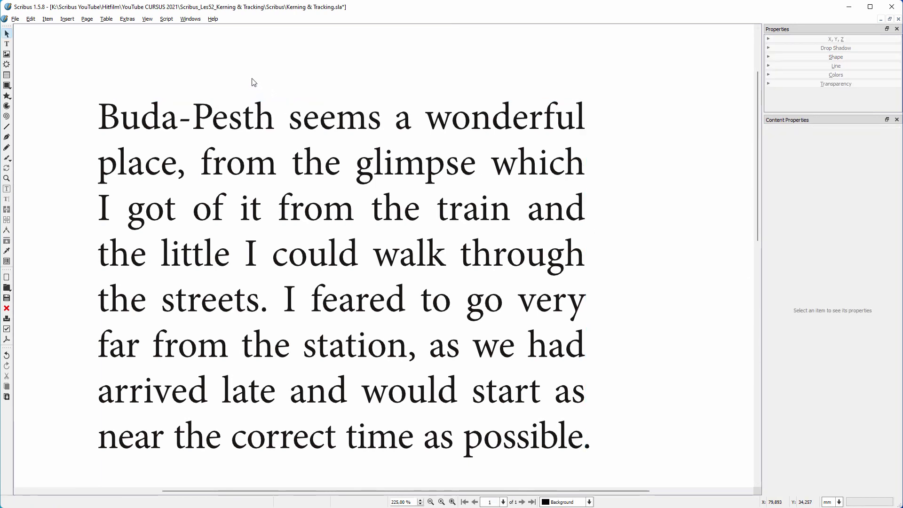